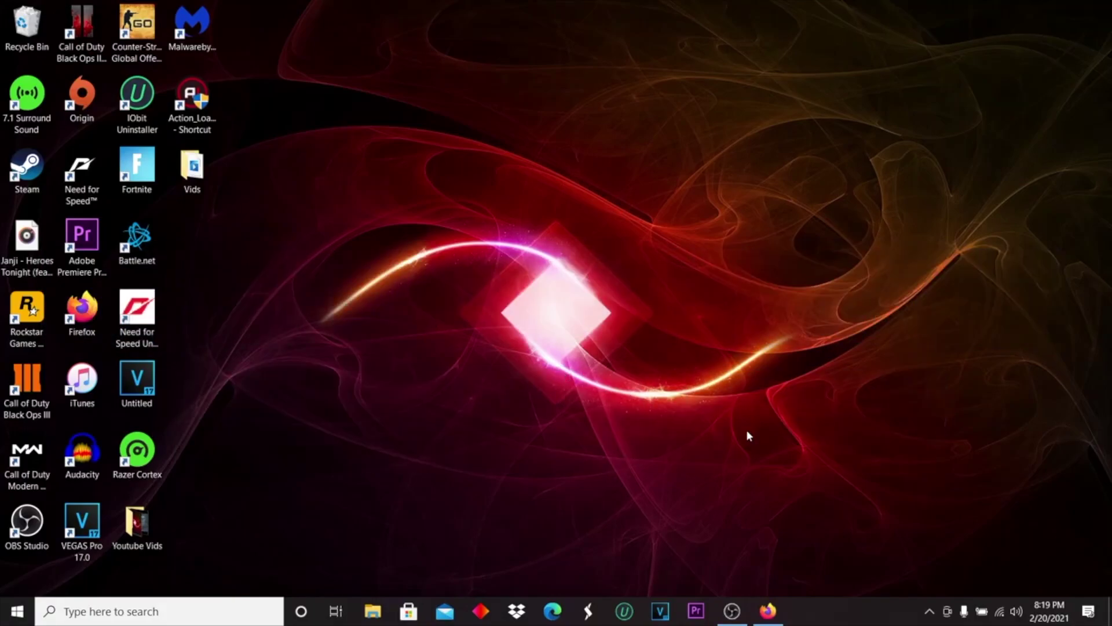
In Firefox, download and save the installer action_4_15_1_setup.exe from the Mirillis Action! download page.
click(769, 614)
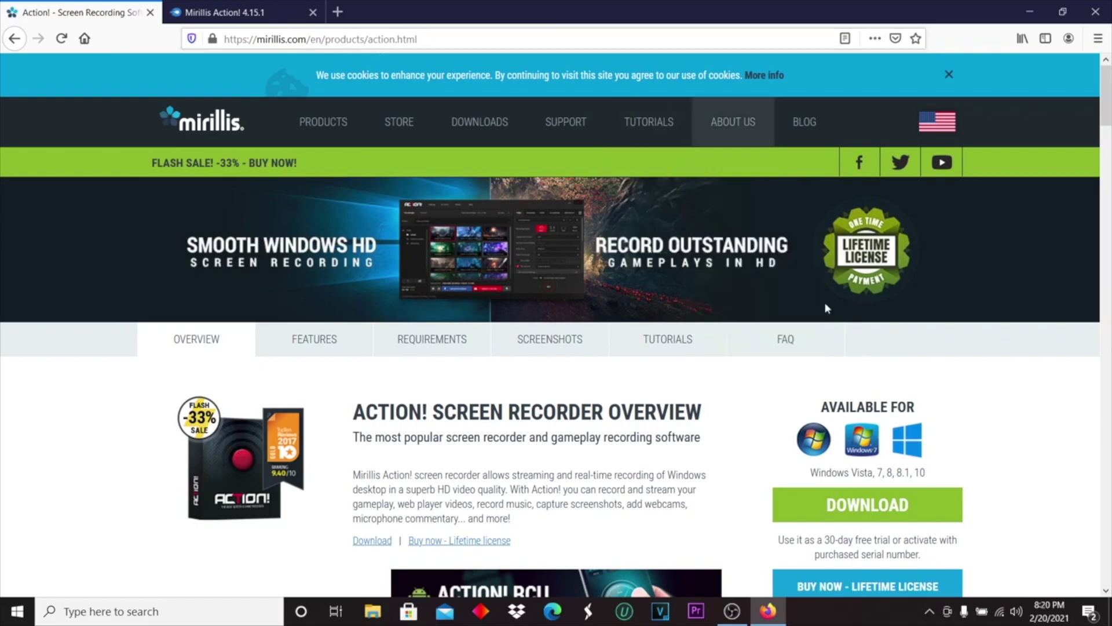
scroll(826, 308, down, 5)
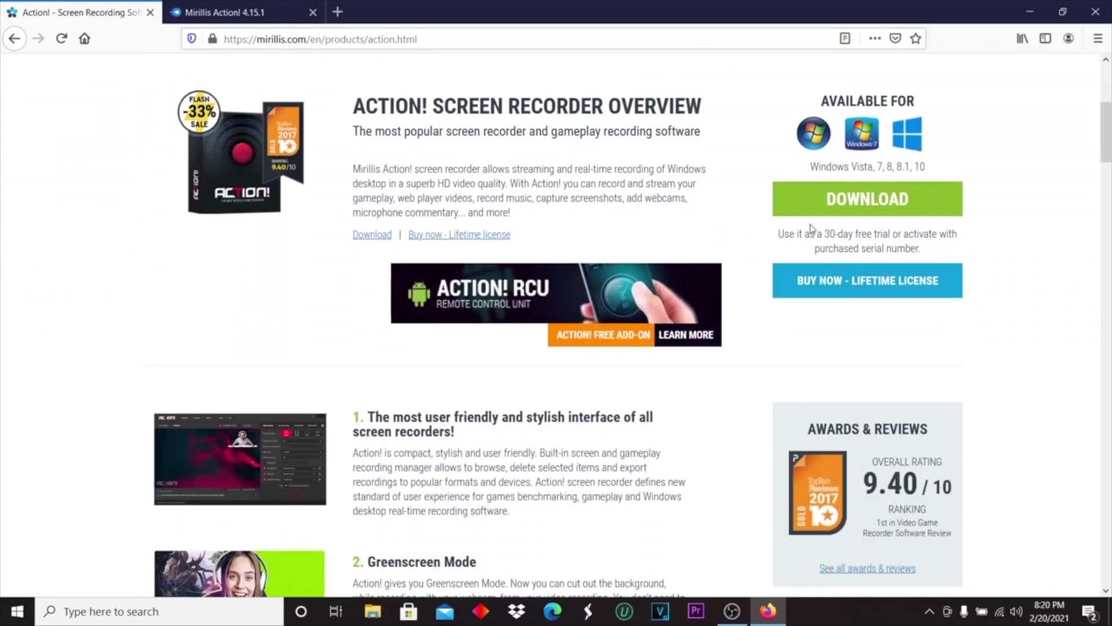
click(851, 208)
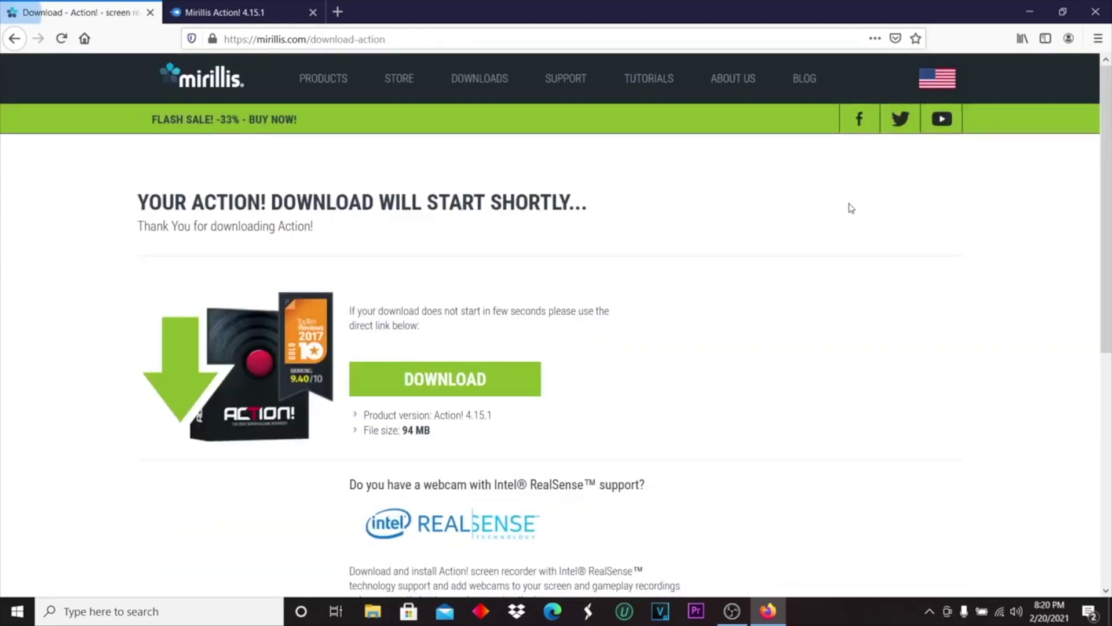
scroll(490, 377, down, 3)
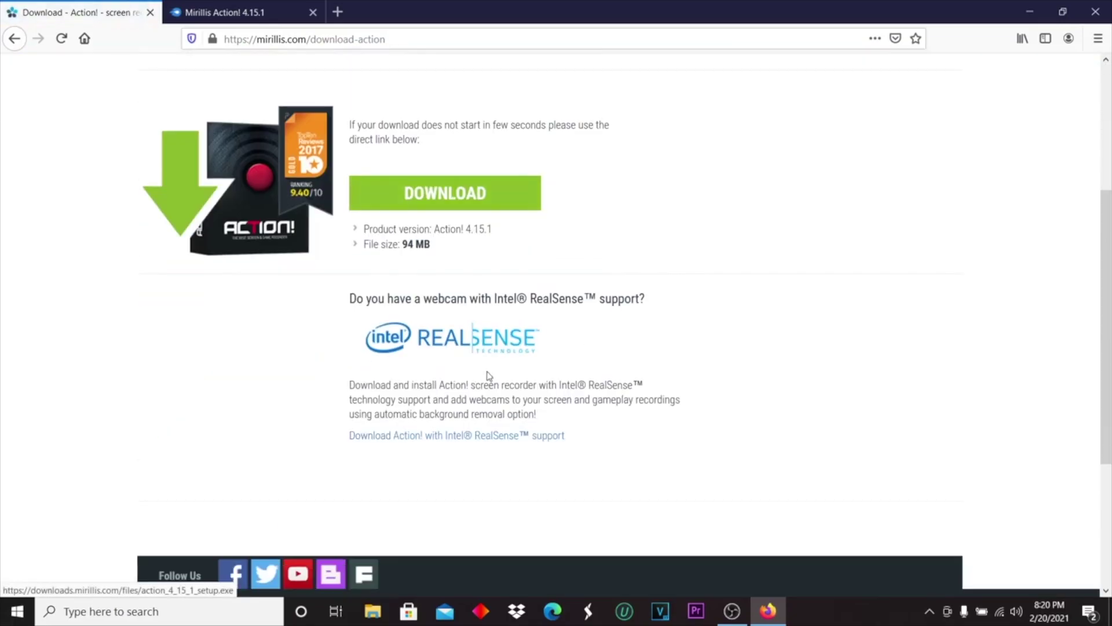
click(429, 206)
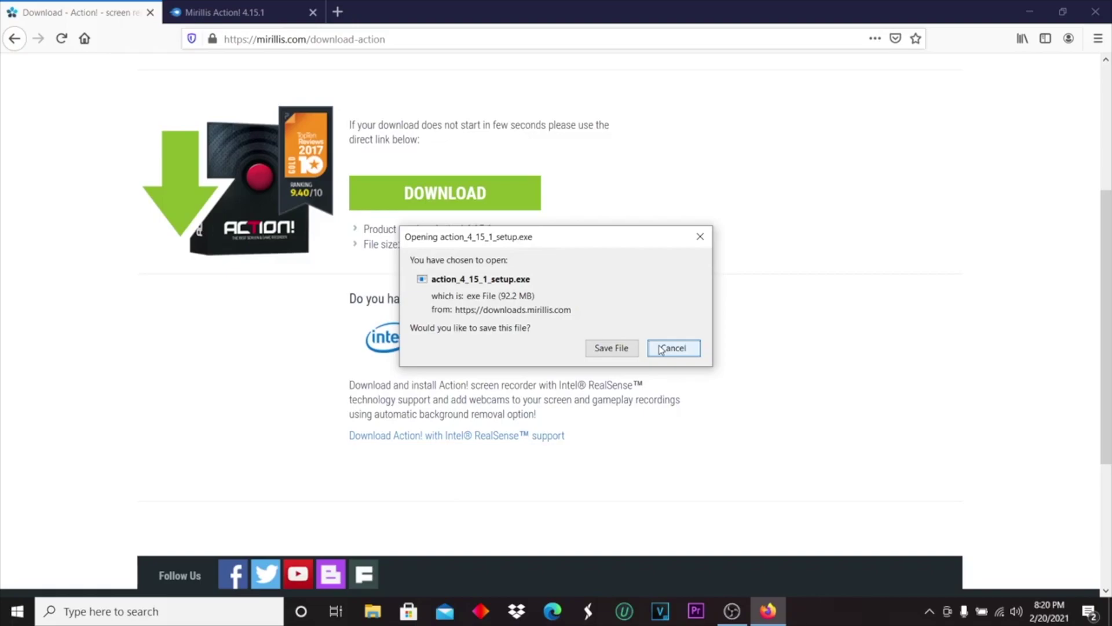
drag(489, 246, 533, 264)
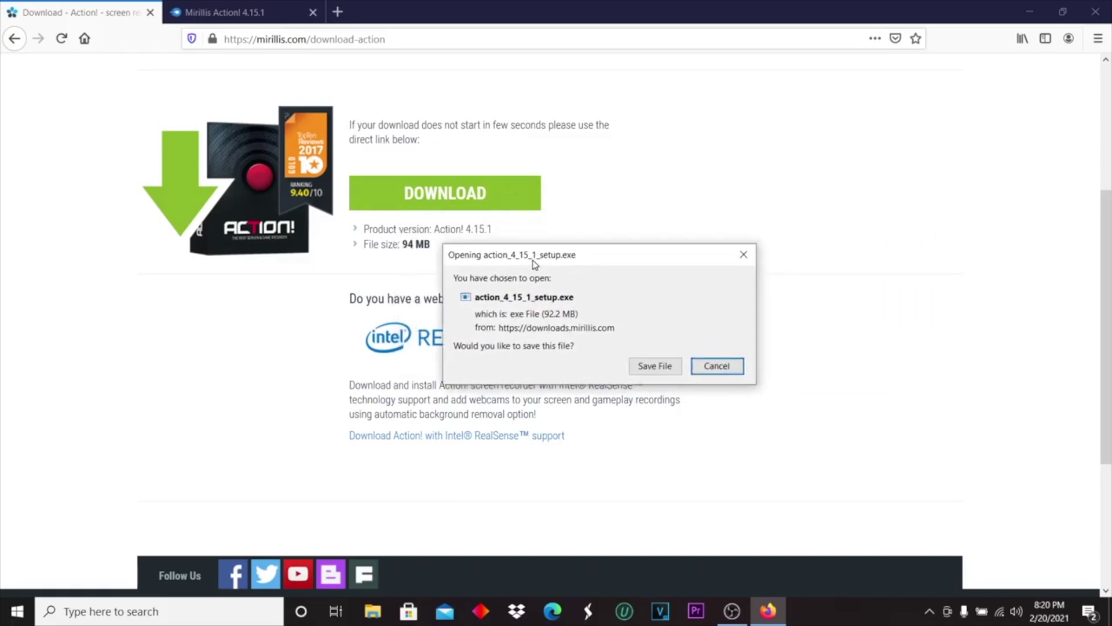
click(653, 366)
click(957, 183)
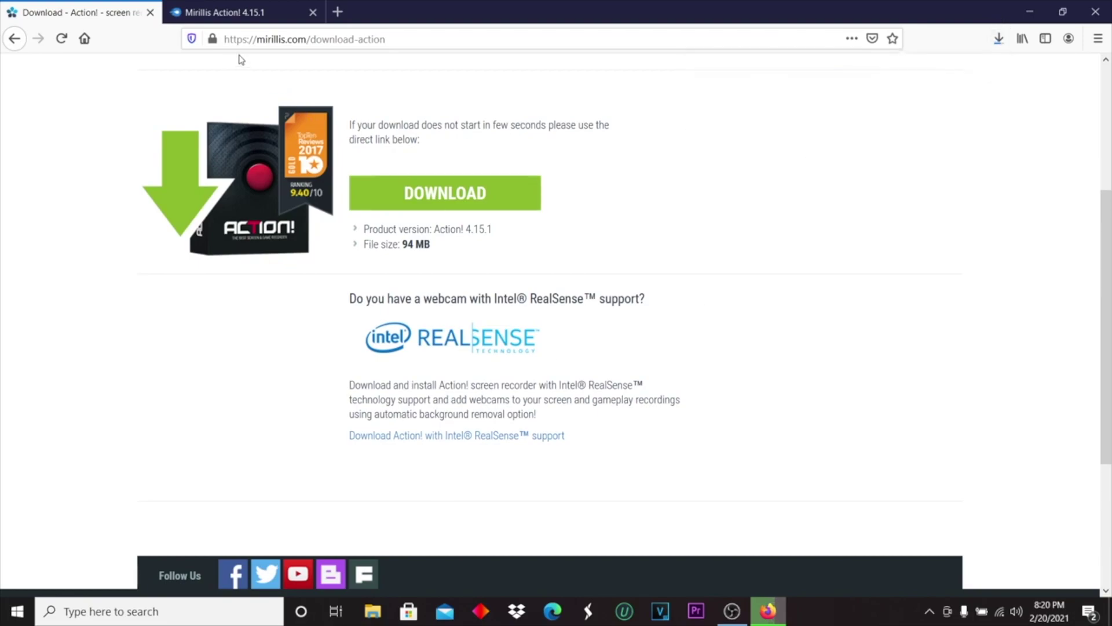
Switch to the MediaFire page for Mirillis Action! 4.15.1.zip and start its download.
click(259, 16)
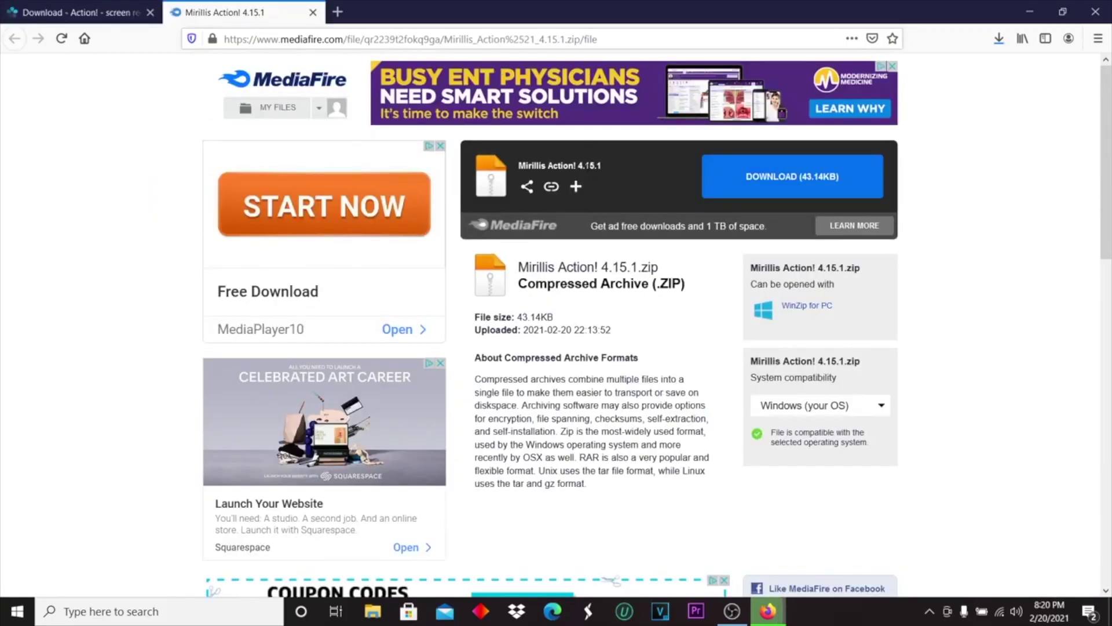
drag(519, 168, 598, 171)
click(607, 173)
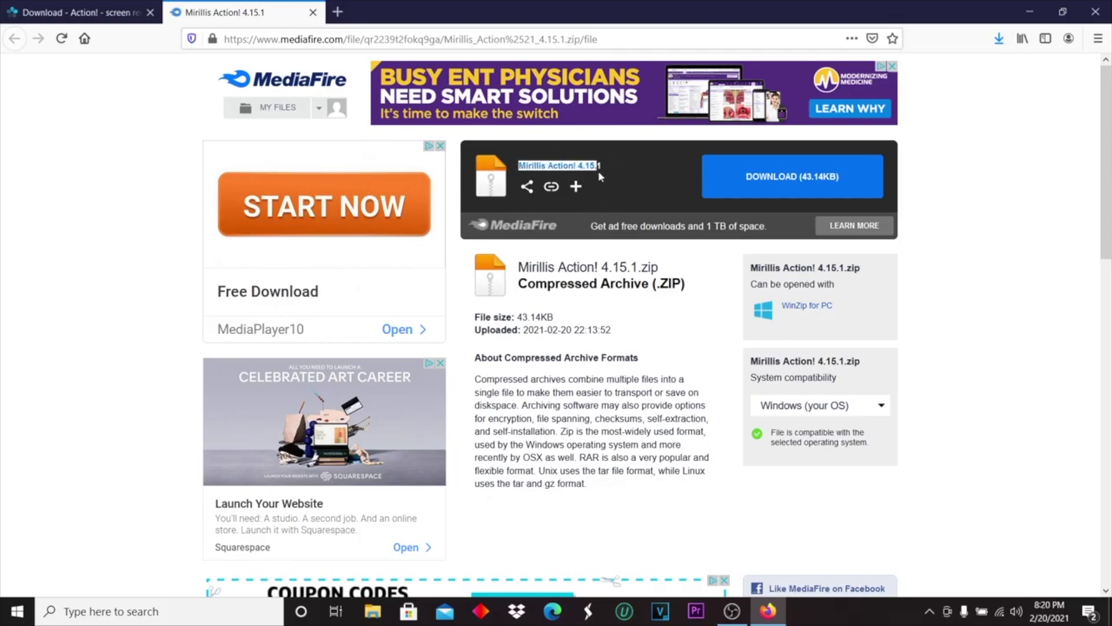
click(603, 172)
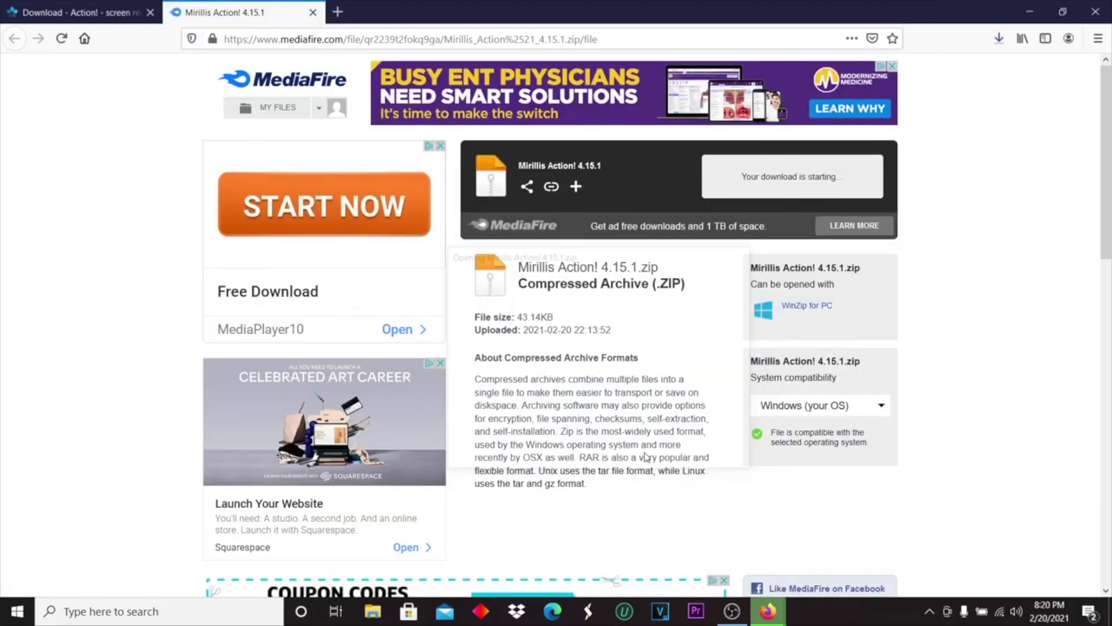
Close the shopping pop-up and drag the downloaded zip and setup installer onto the desktop.
drag(903, 9, 861, 200)
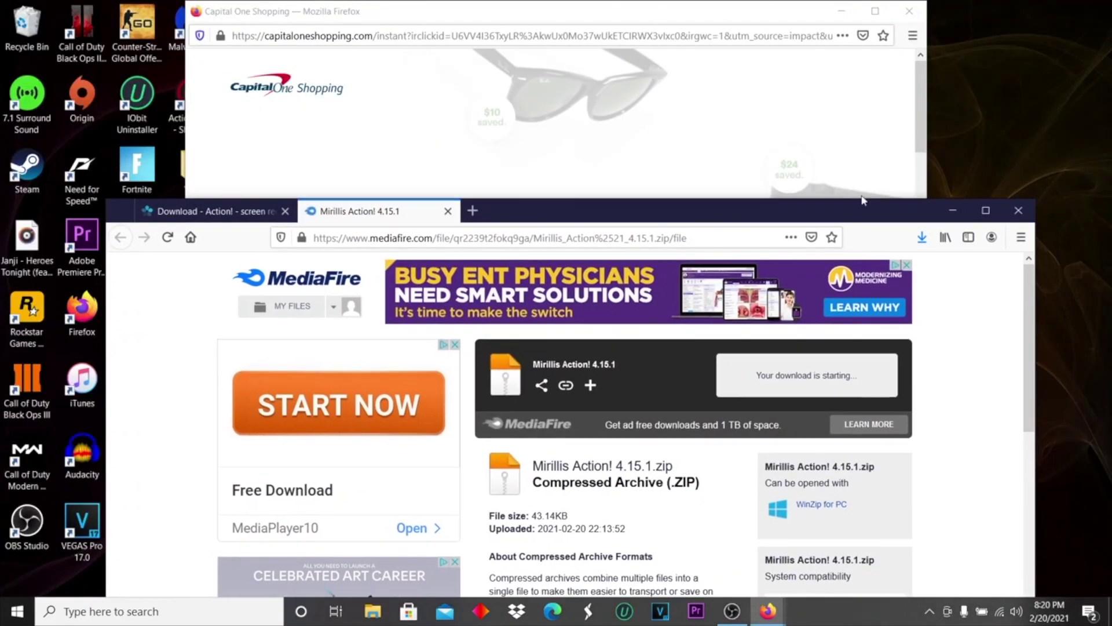
click(909, 11)
click(922, 237)
drag(696, 269, 688, 29)
click(922, 237)
drag(696, 316, 796, 29)
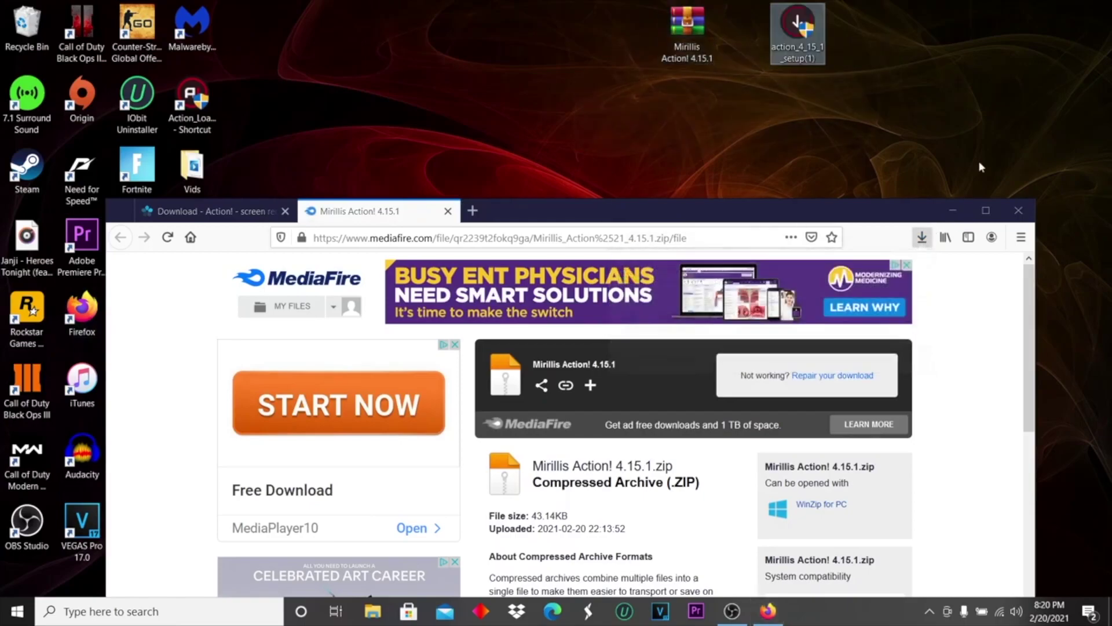
Close Firefox with both tabs and move the two new icons to the desktop centre.
click(1018, 210)
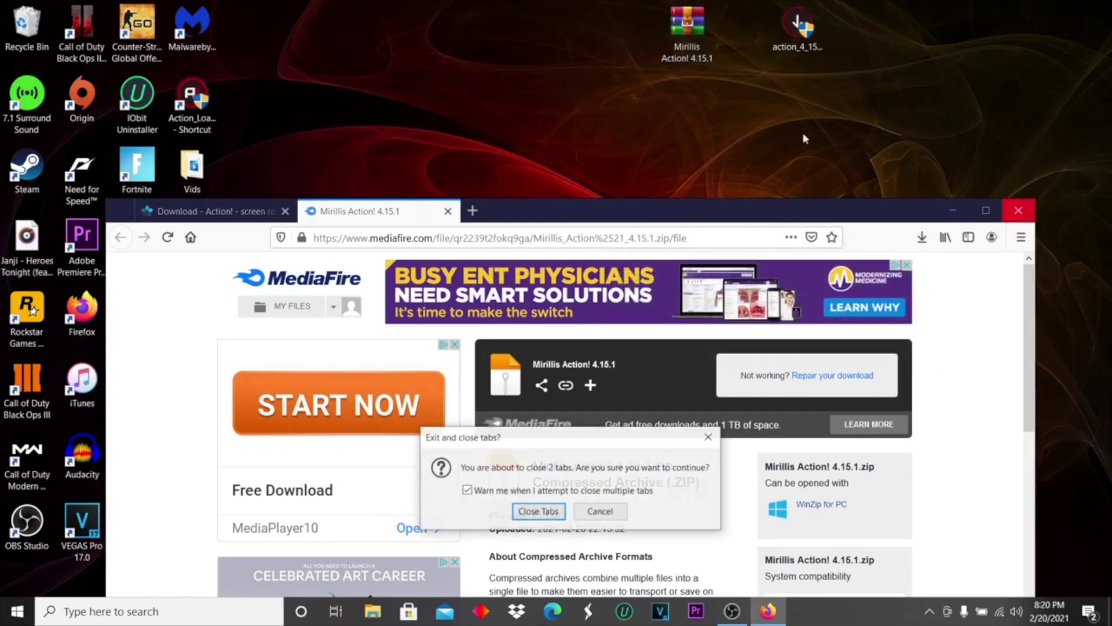
click(539, 512)
drag(797, 29, 632, 240)
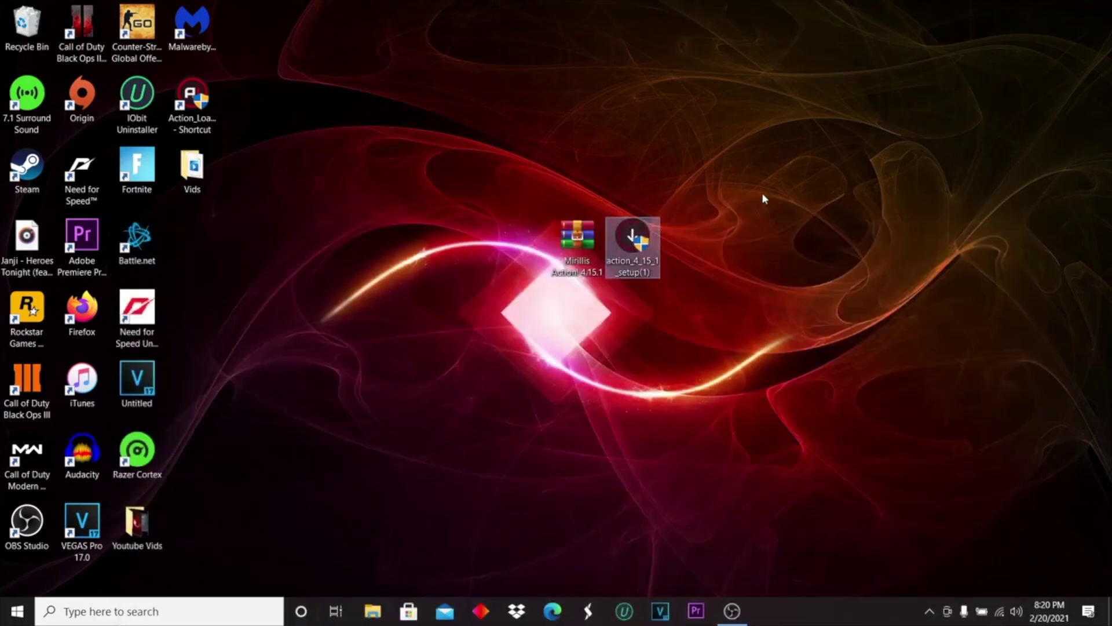
click(818, 301)
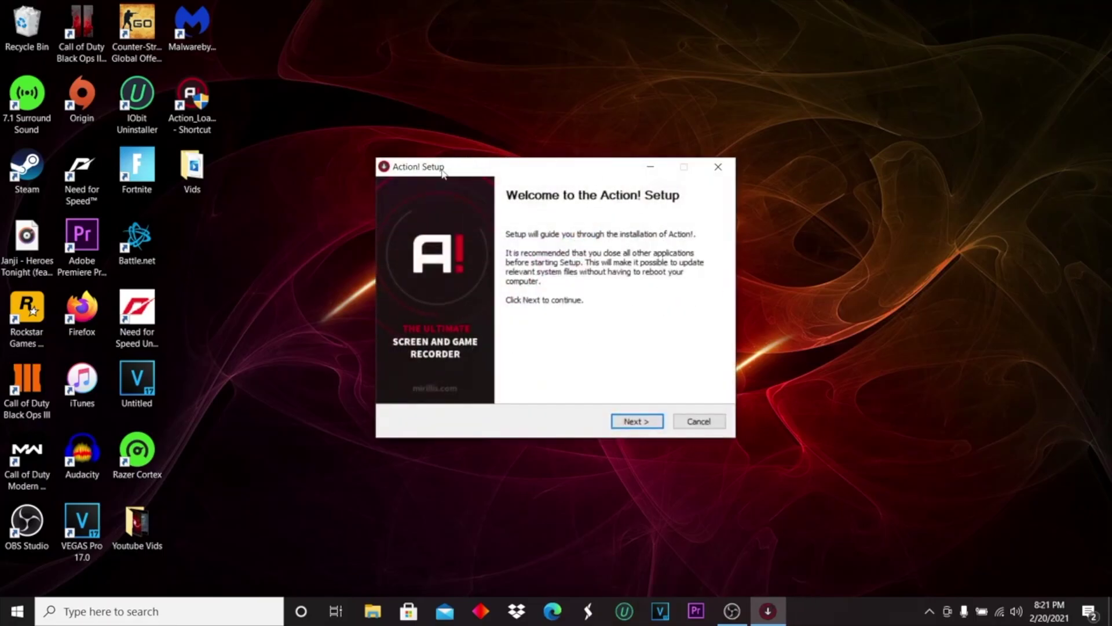
Accept the Action! licence agreement, let it install, and finish the setup wizard.
drag(443, 170, 457, 131)
click(649, 379)
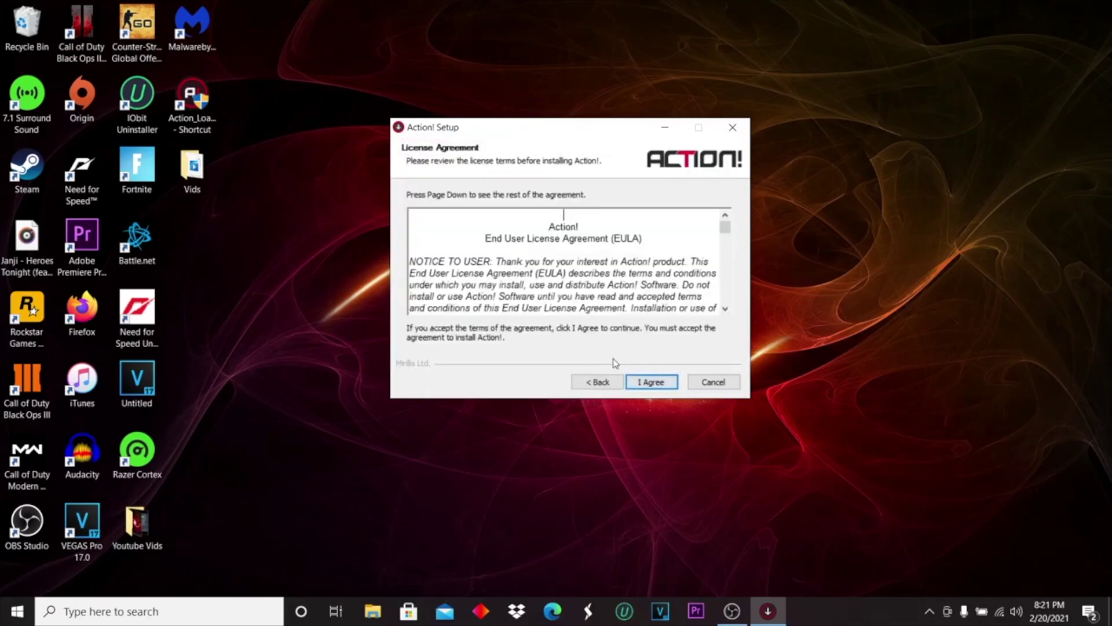
click(649, 383)
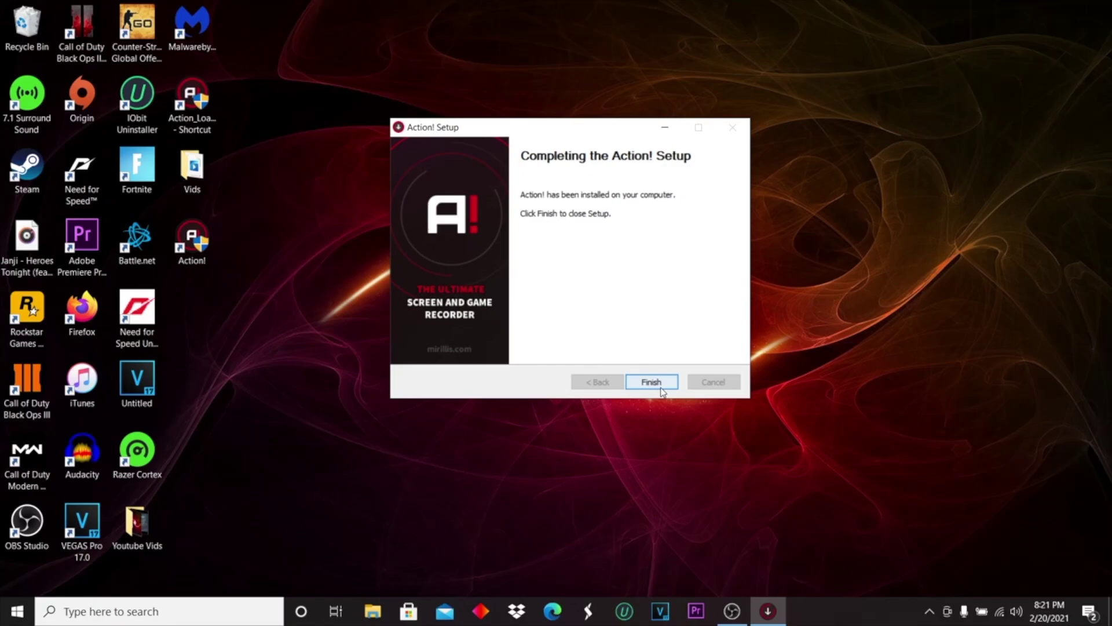
click(651, 382)
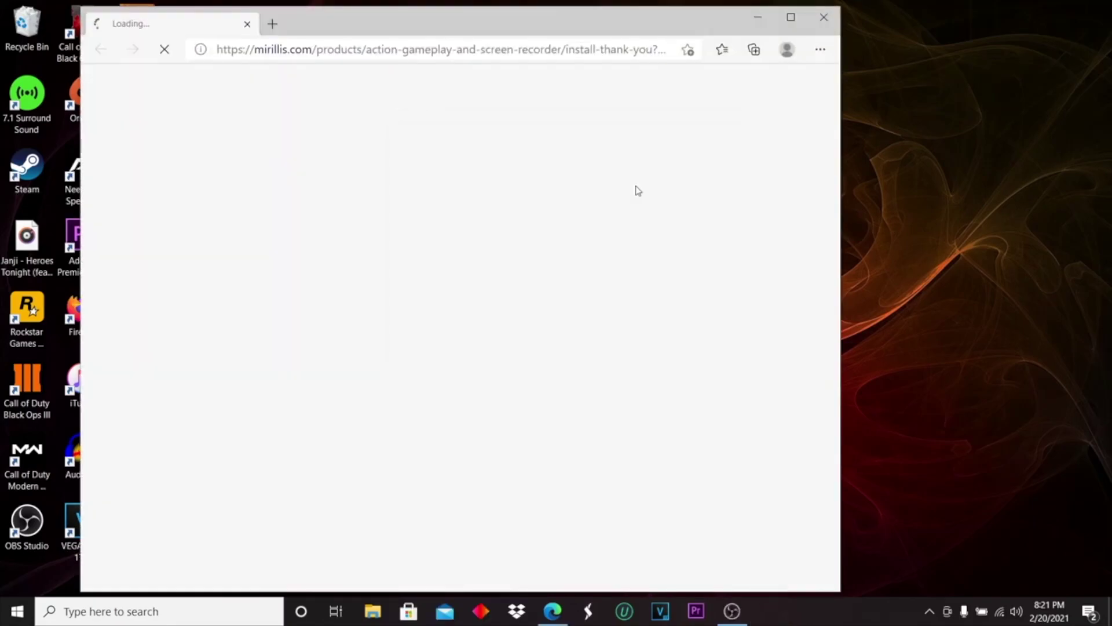
scroll(375, 265, down, 5)
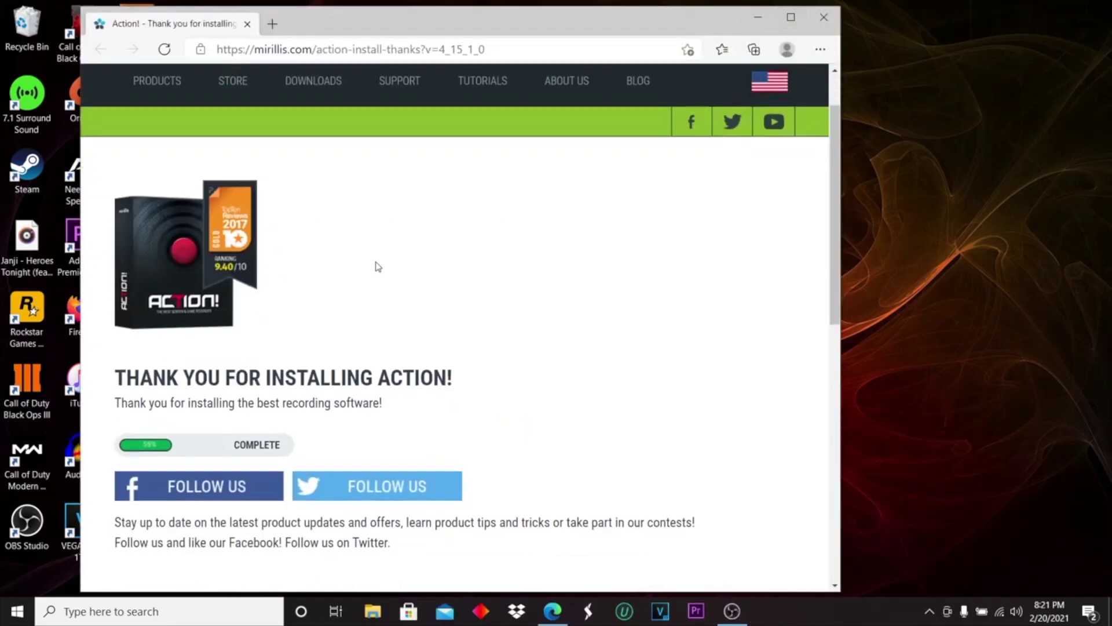
Close the thank-you page and extract the Mirillis archive into its own Mirillis Action! 4.15.1 folder.
click(824, 17)
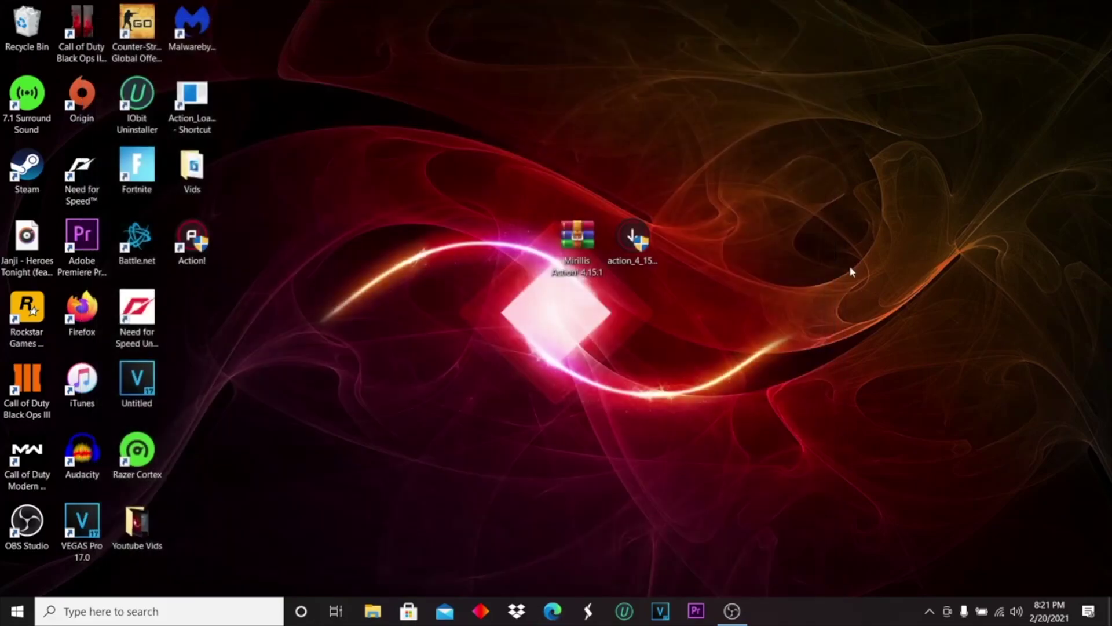
mouse_move(586, 244)
mouse_down()
mouse_move(845, 222)
mouse_move(581, 244)
mouse_up()
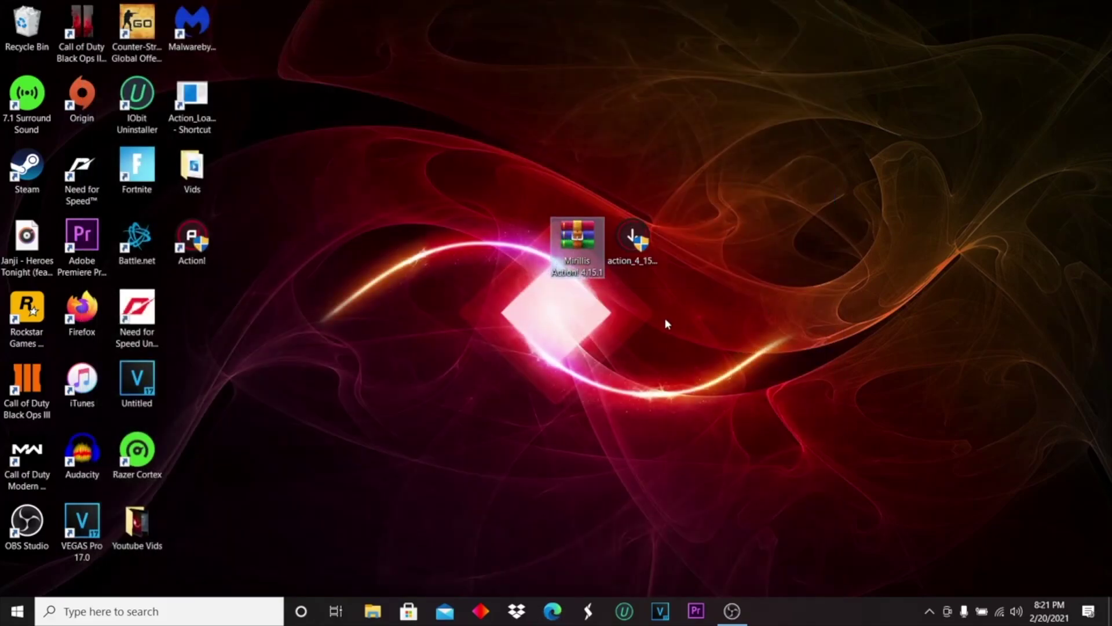
right_click(575, 256)
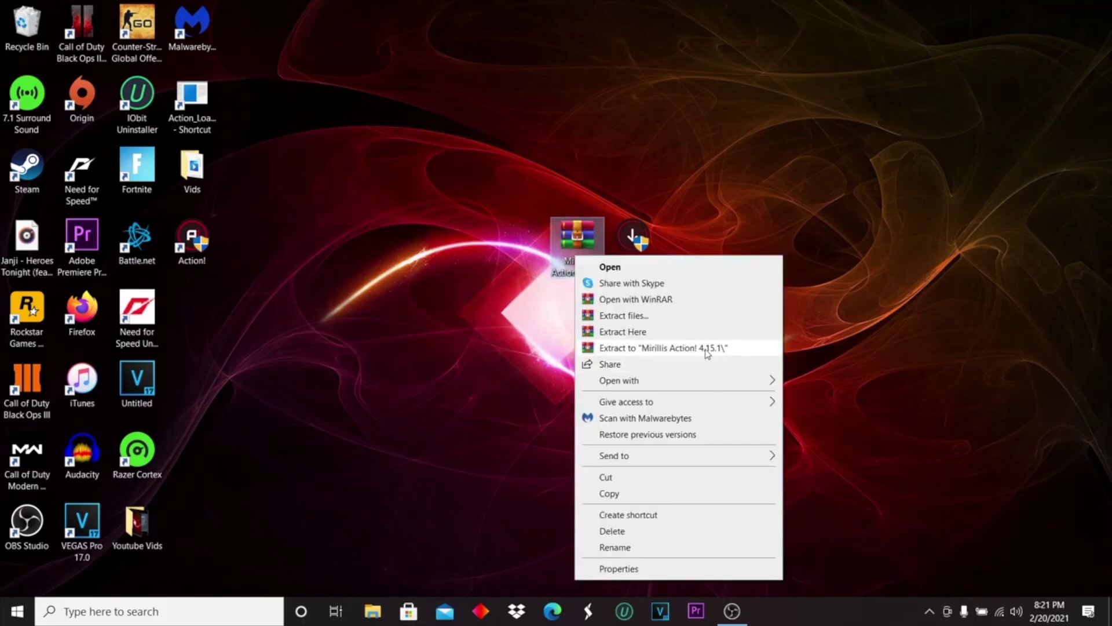
click(659, 352)
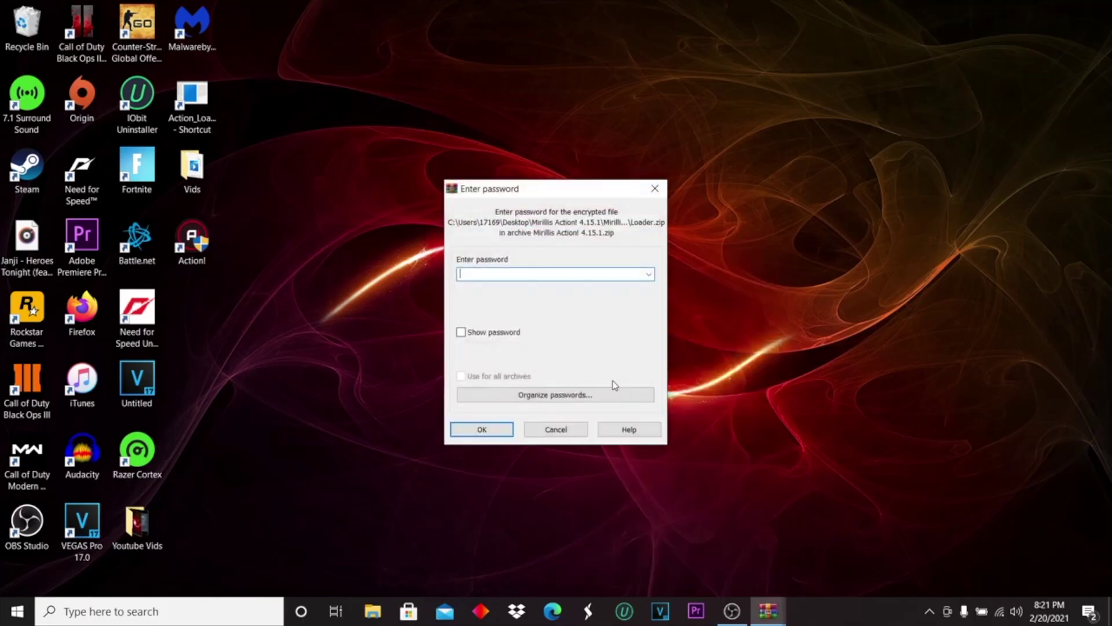
Enter the archive password and confirm to finish extracting.
drag(516, 193, 558, 207)
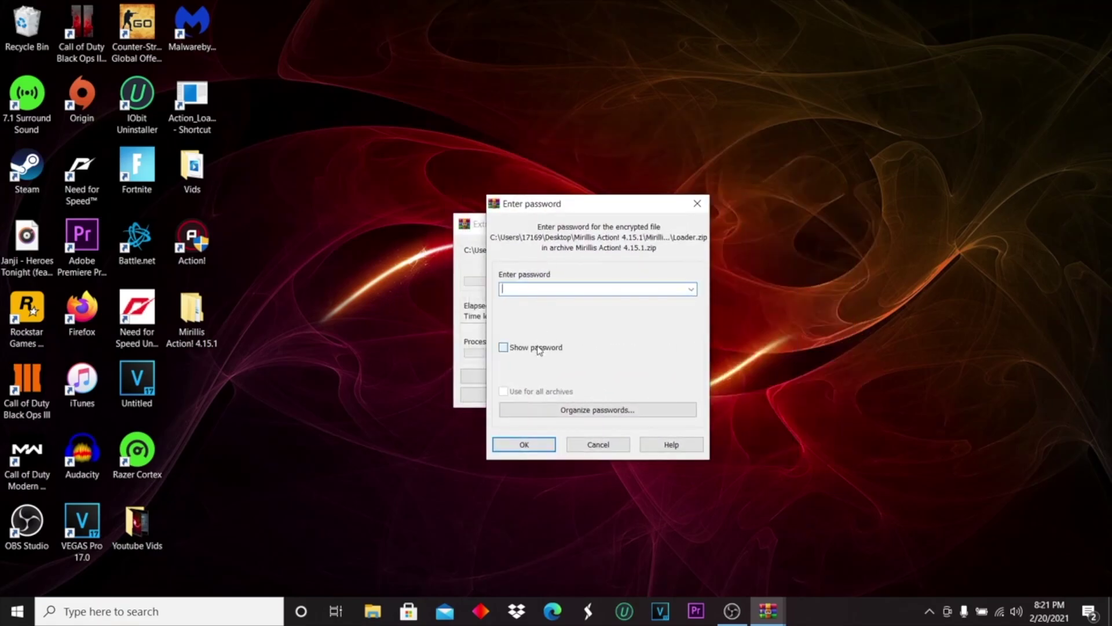
text(3)
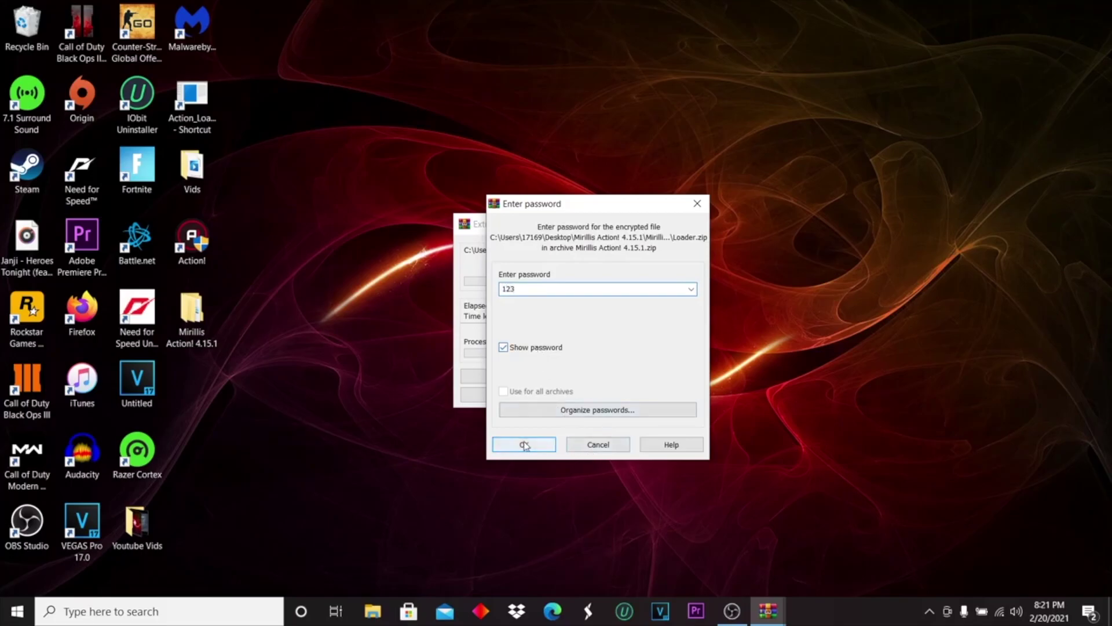
click(525, 445)
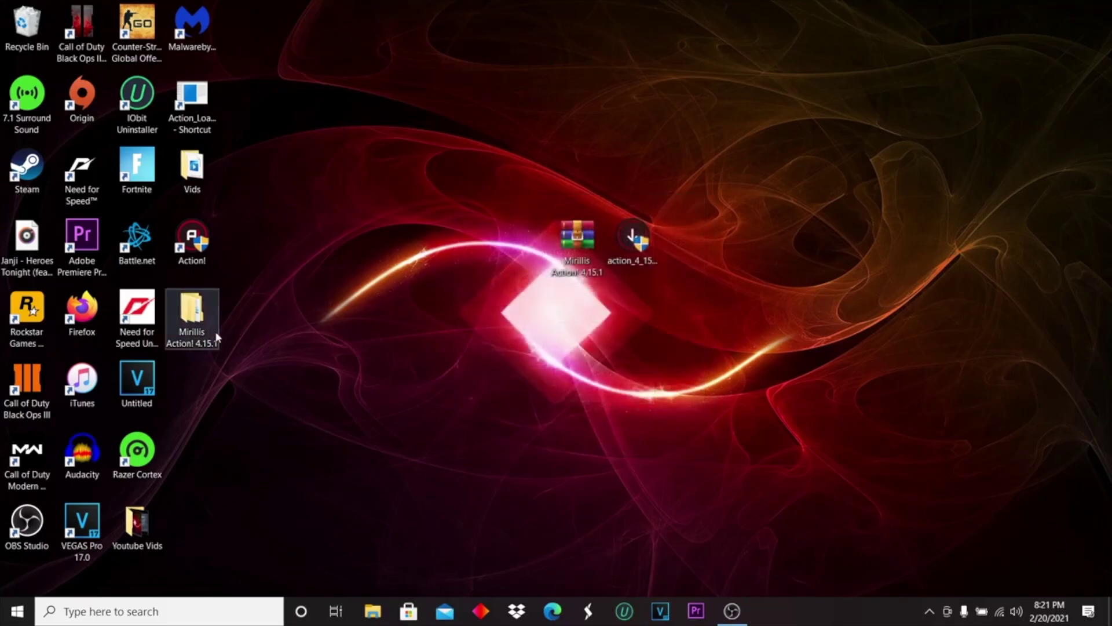
In the Multilingual subfolder, extract the Loader archive to a Loader folder and open it.
double_click(193, 321)
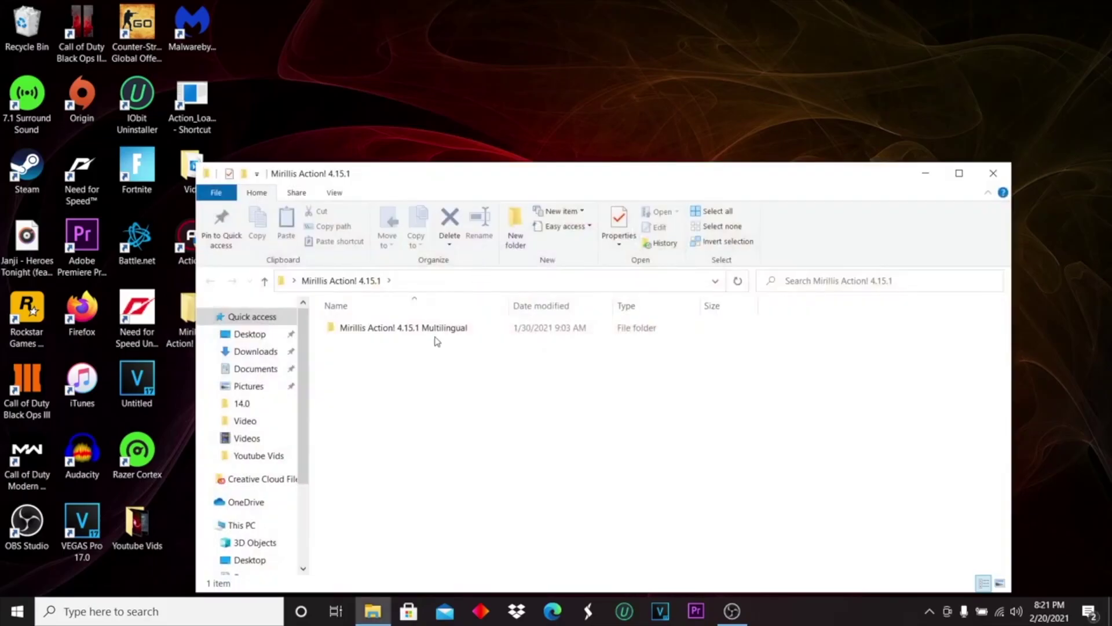
drag(471, 181, 630, 131)
double_click(554, 276)
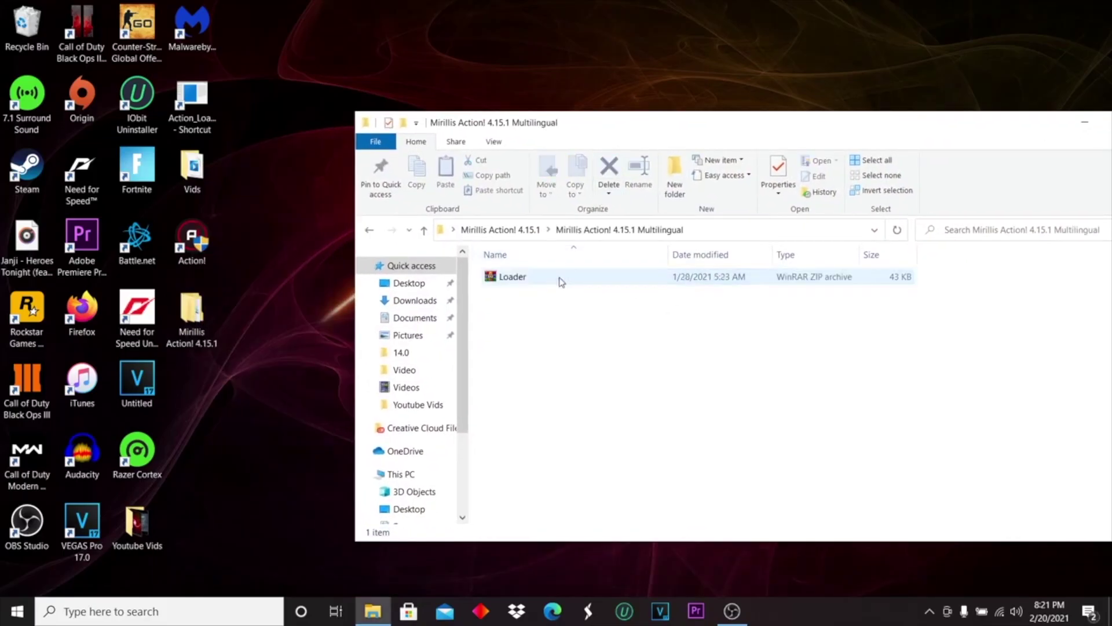
right_click(518, 280)
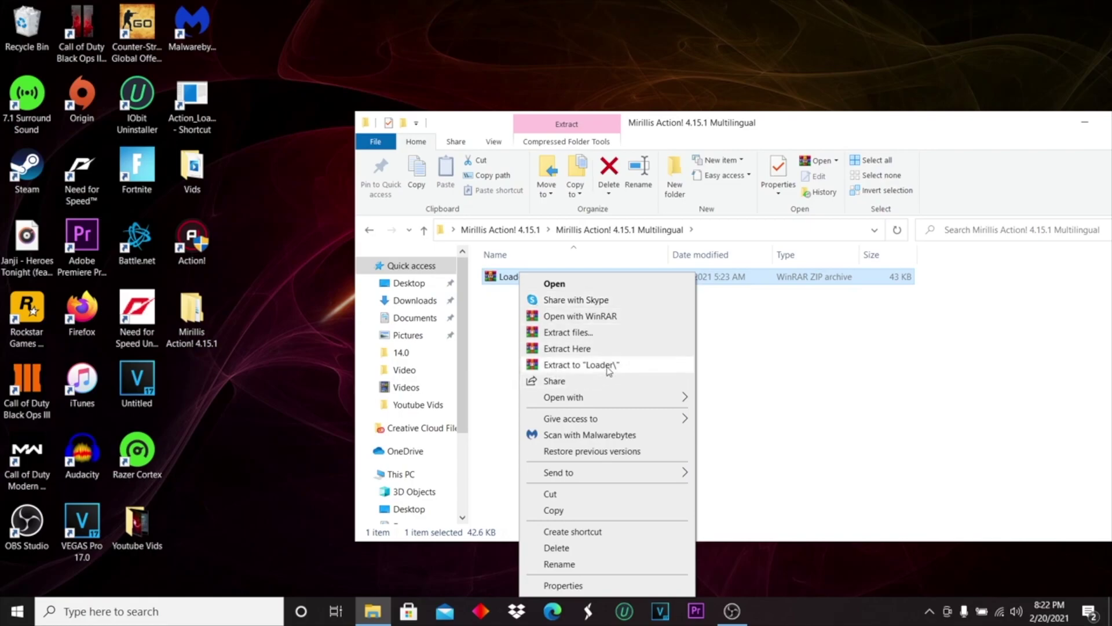
click(584, 364)
double_click(514, 278)
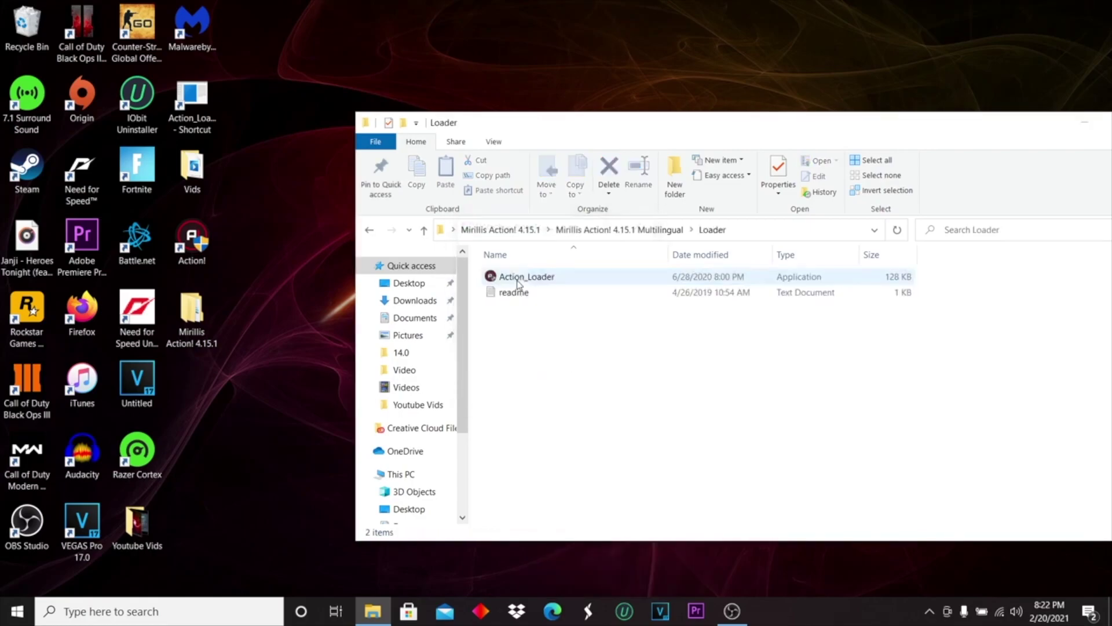
drag(524, 278, 177, 260)
Move Action_Loader into the Action! installation folder, granting administrator permission, and close the Loader window.
right_click(188, 246)
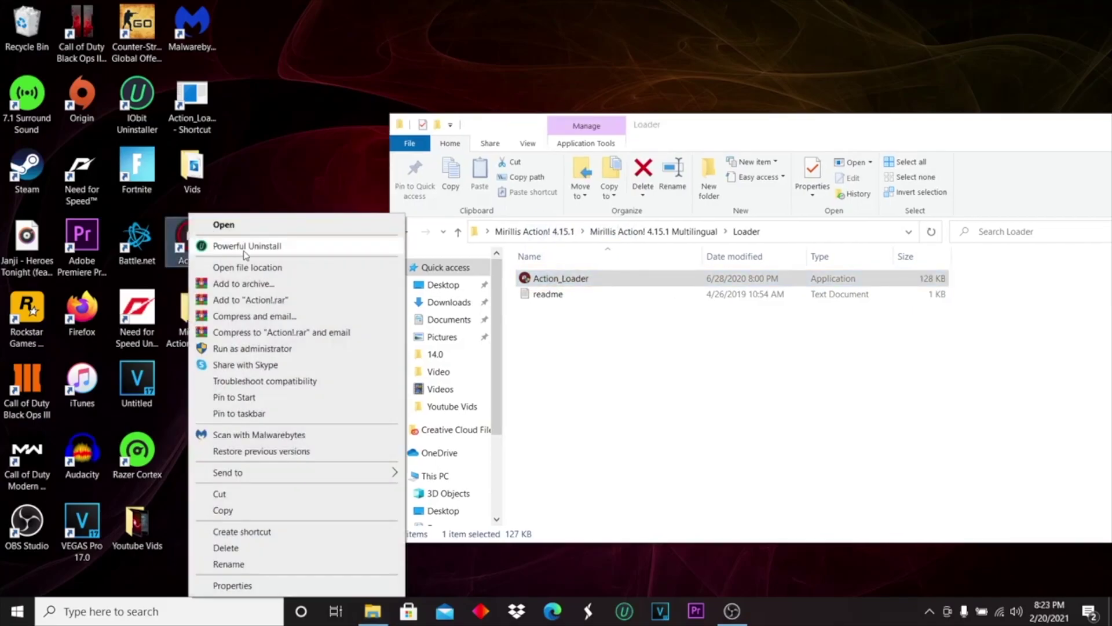
click(243, 268)
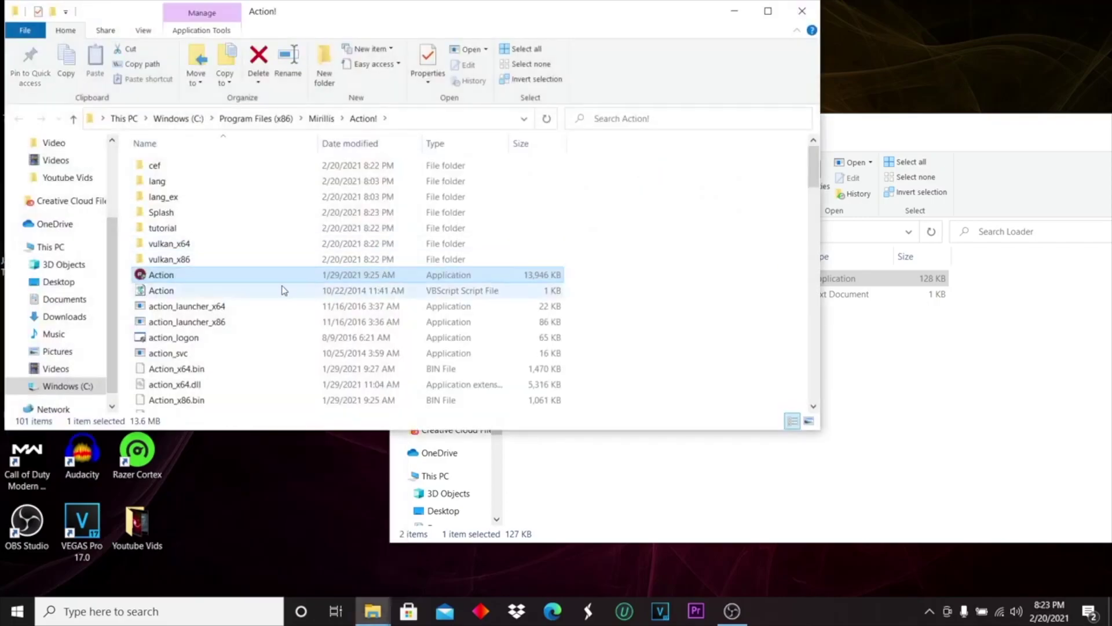
click(881, 134)
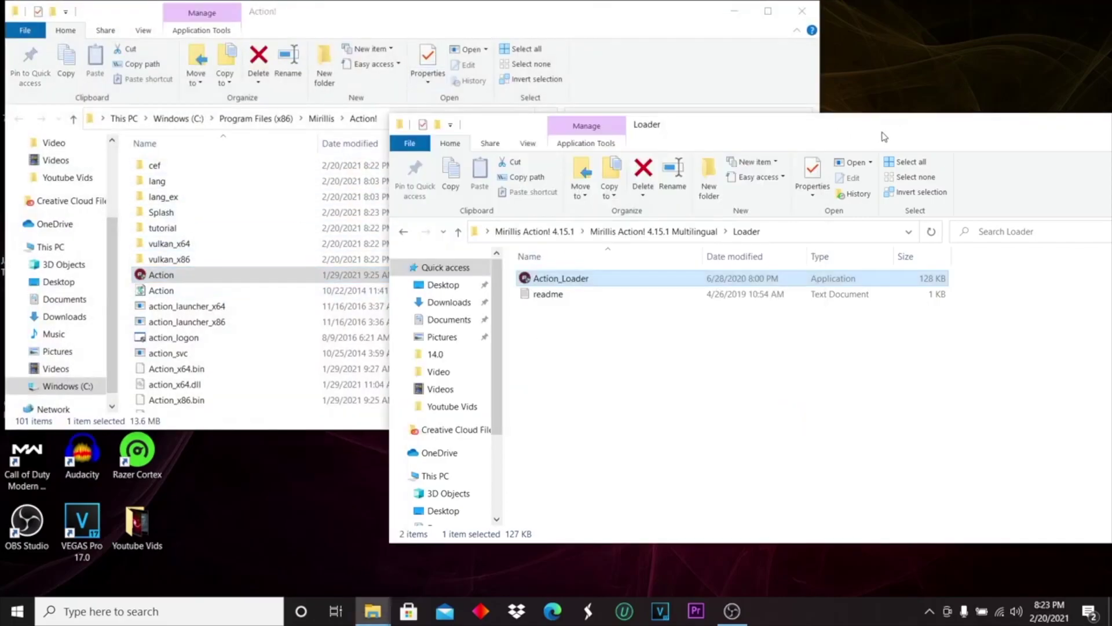
drag(695, 133, 761, 378)
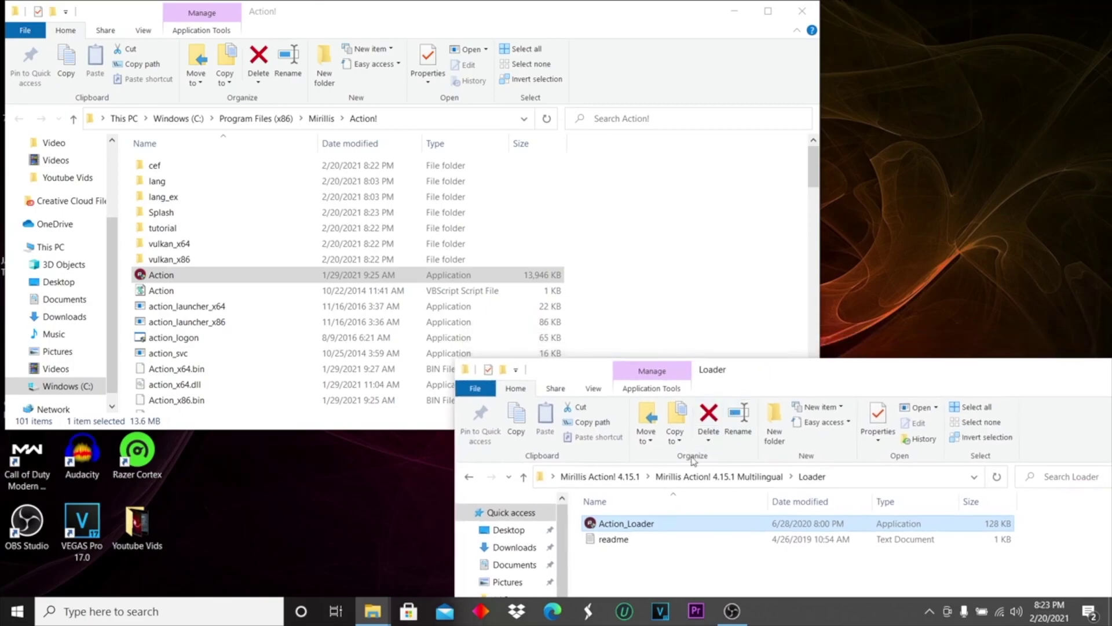
drag(631, 525, 698, 273)
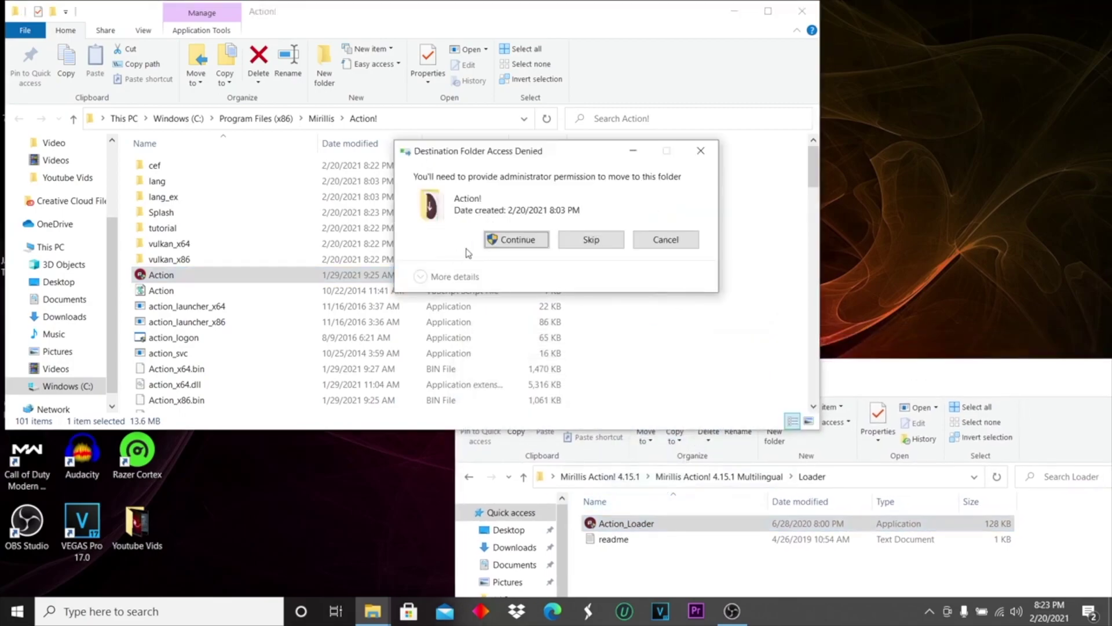
click(517, 240)
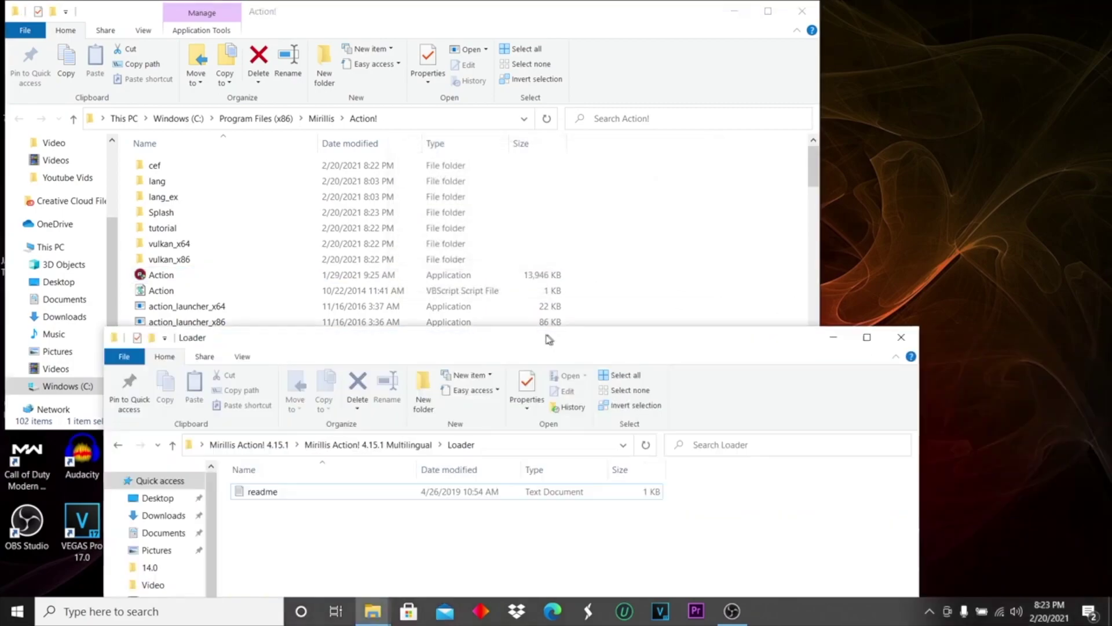
click(895, 341)
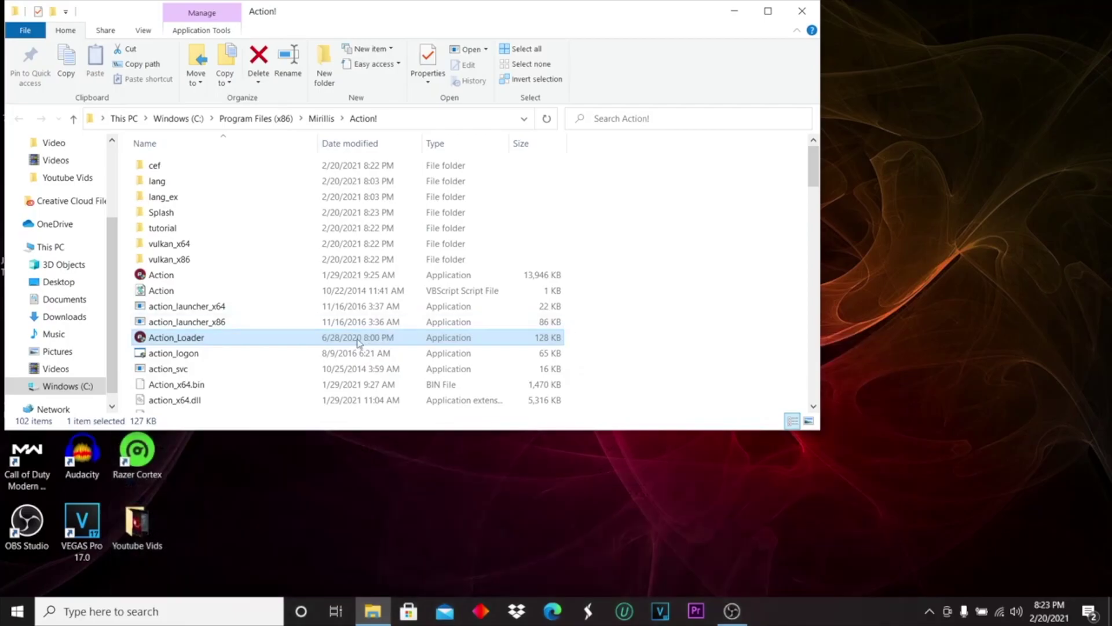
Create a desktop shortcut to Action_Loader and close the install folder window.
right_click(270, 342)
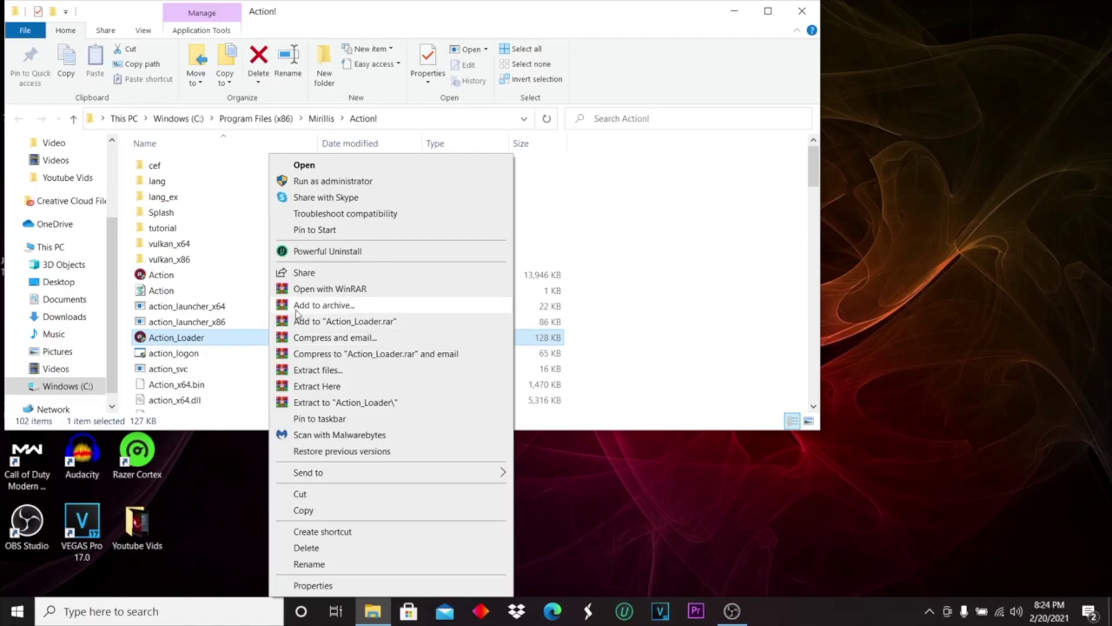
mouse_move(398, 473)
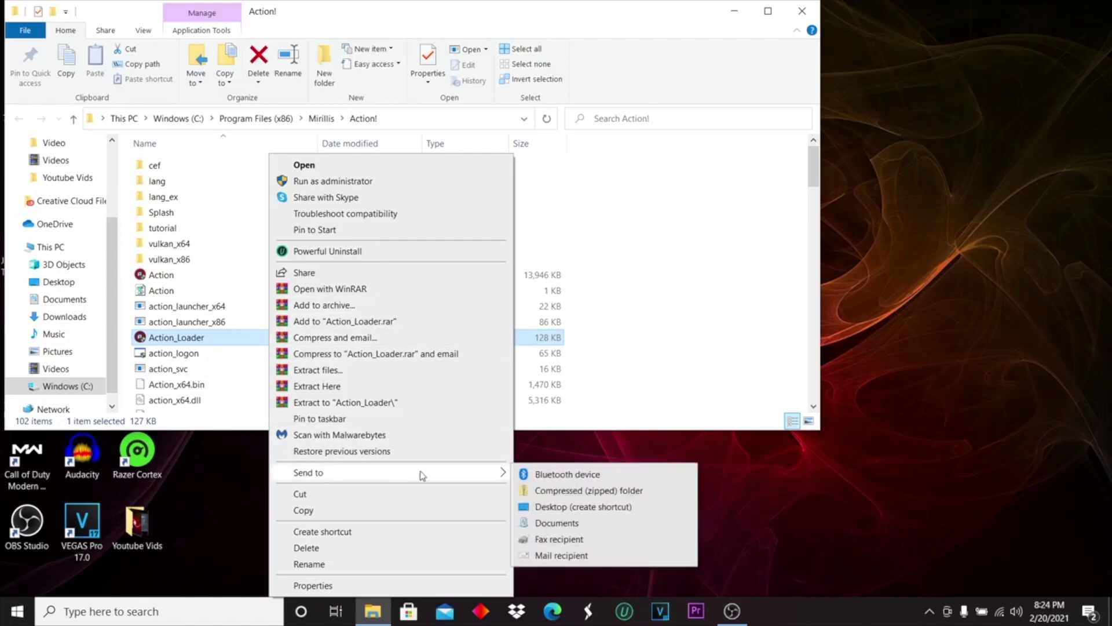
click(565, 507)
click(802, 11)
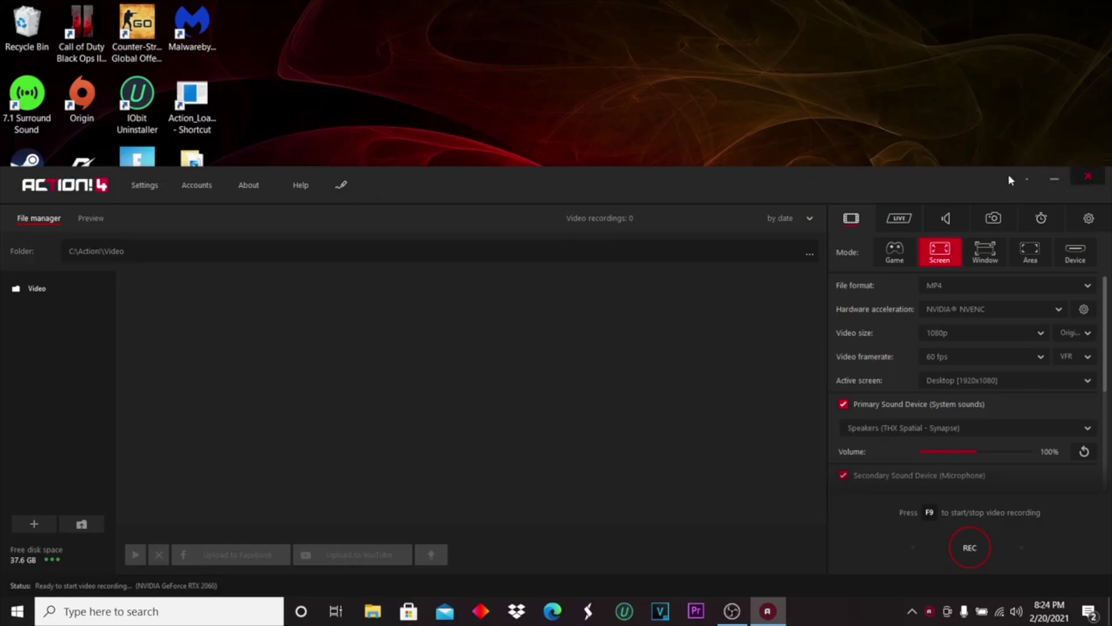
Maximize Action!, try Window mode, then cancel back to the Screen recording settings.
double_click(912, 190)
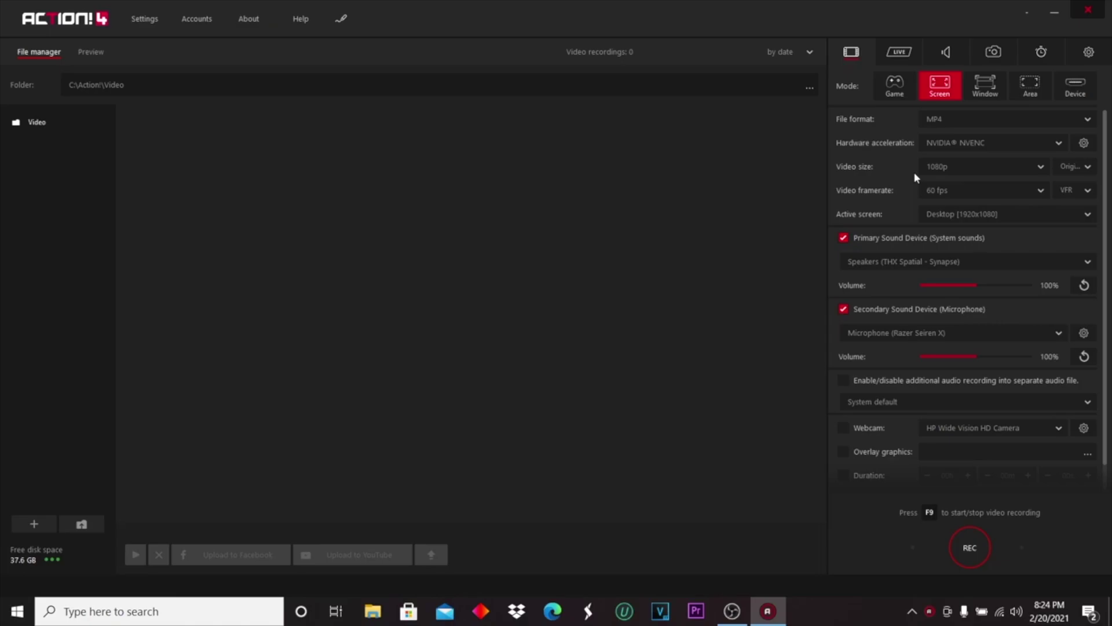
click(989, 85)
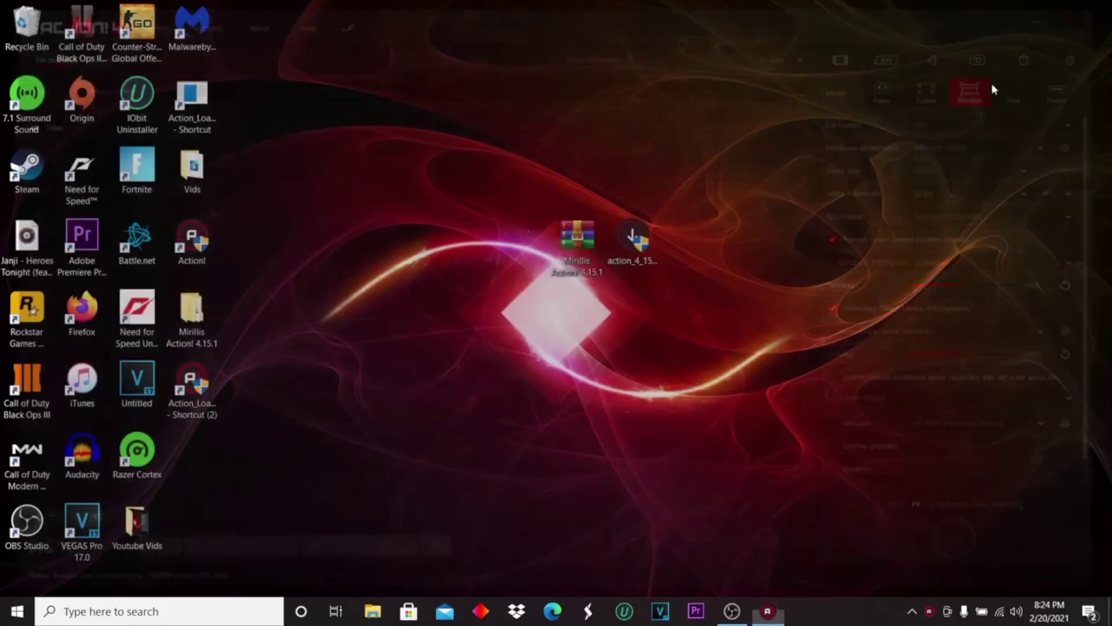
click(689, 435)
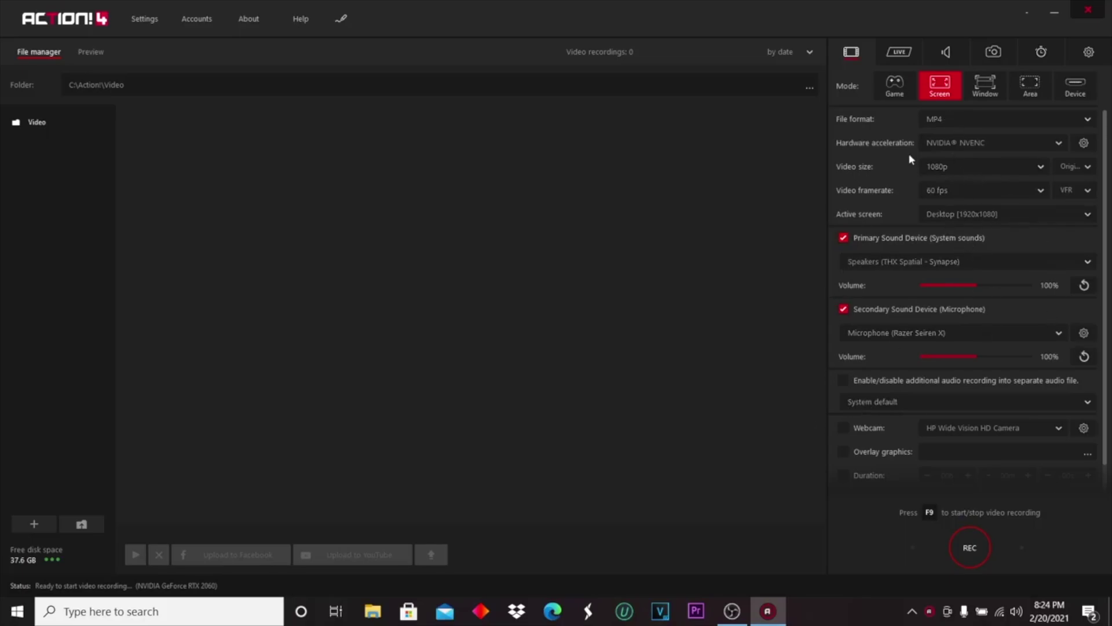
click(952, 166)
click(952, 166)
click(955, 164)
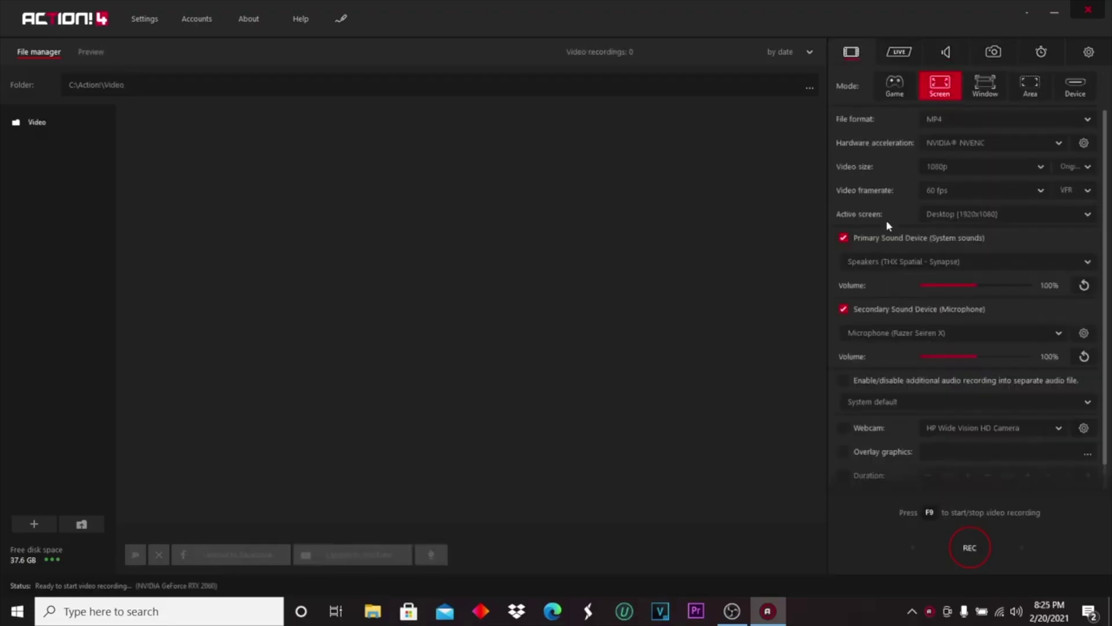
click(946, 262)
click(944, 261)
click(963, 168)
click(963, 165)
click(953, 186)
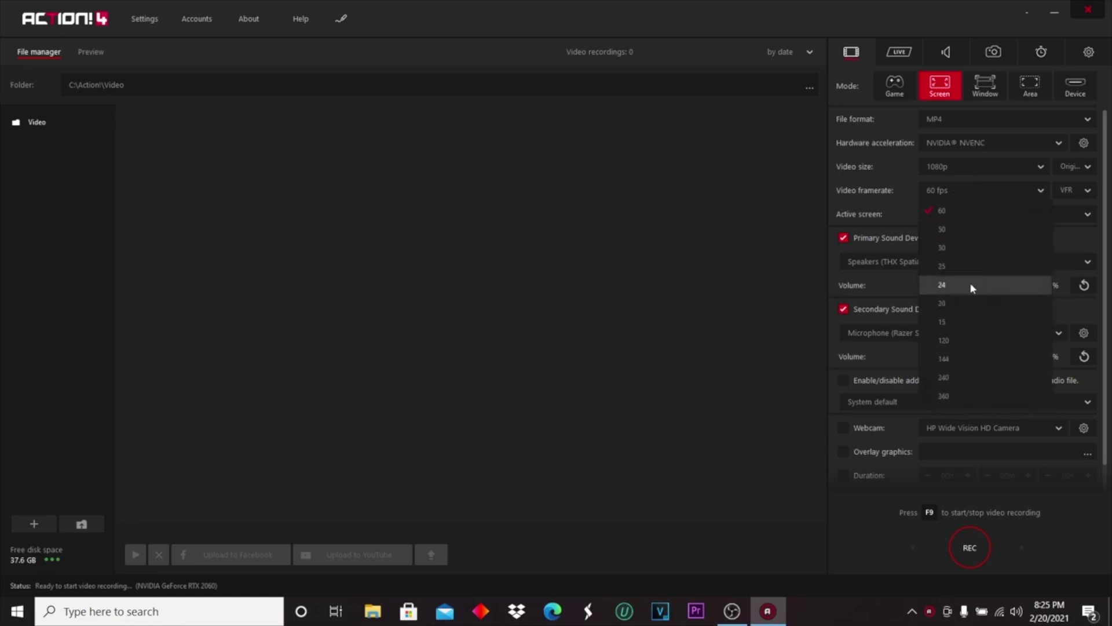
click(949, 190)
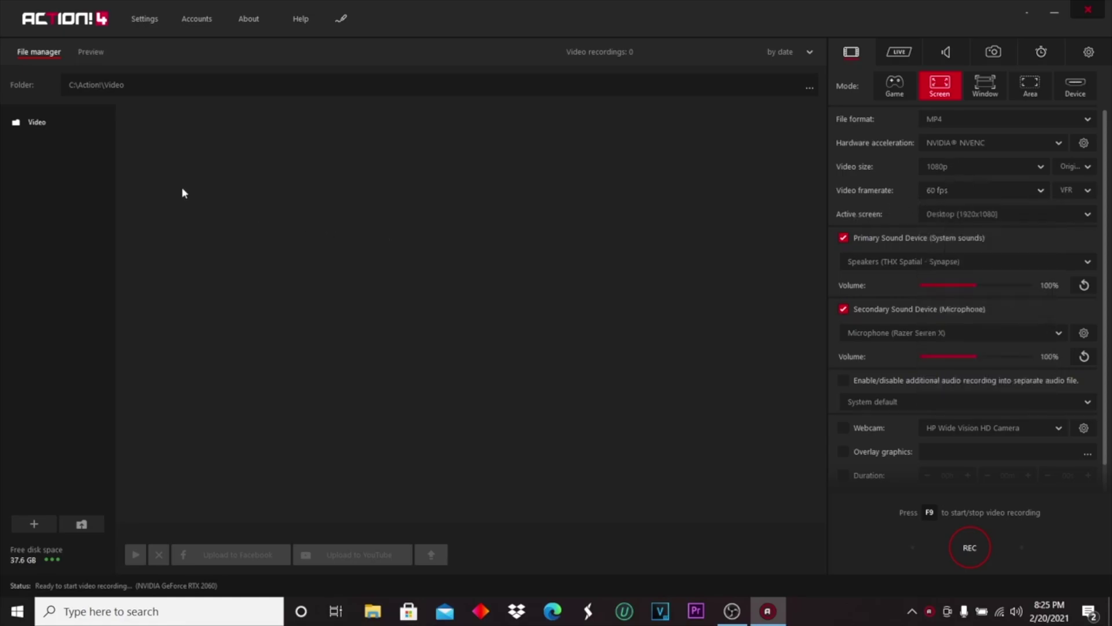